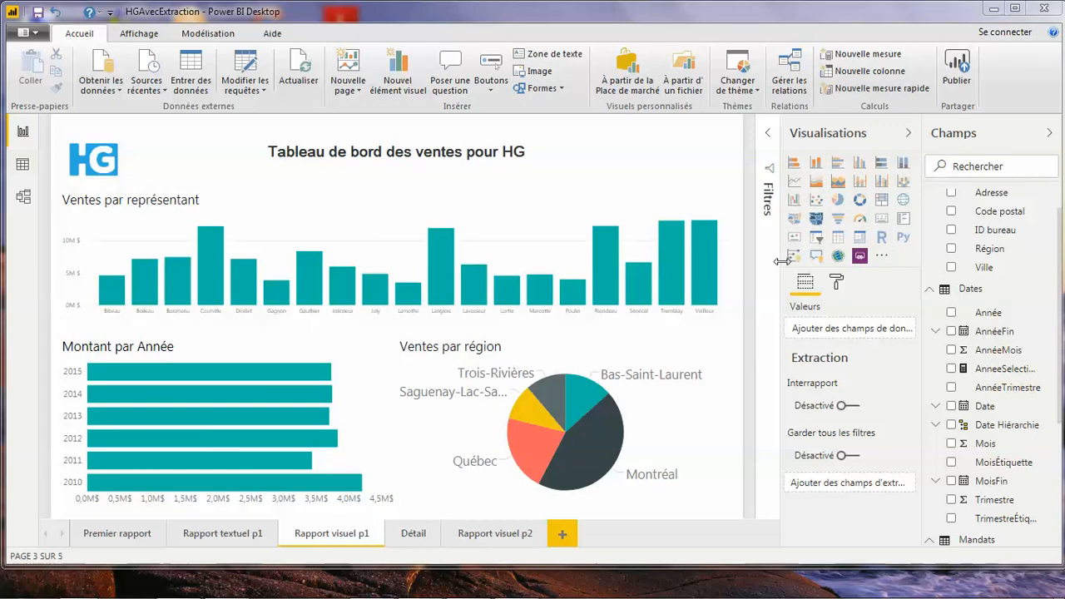
Step: Sort the matrix on the Détail page by Région in descending order
left_click(413, 534)
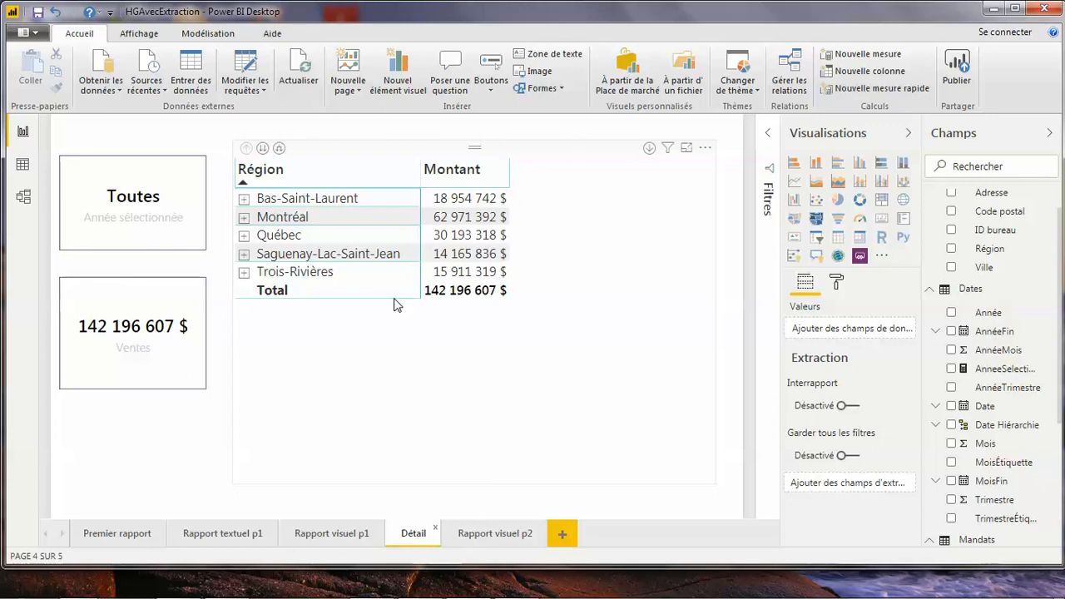
left_click(349, 175)
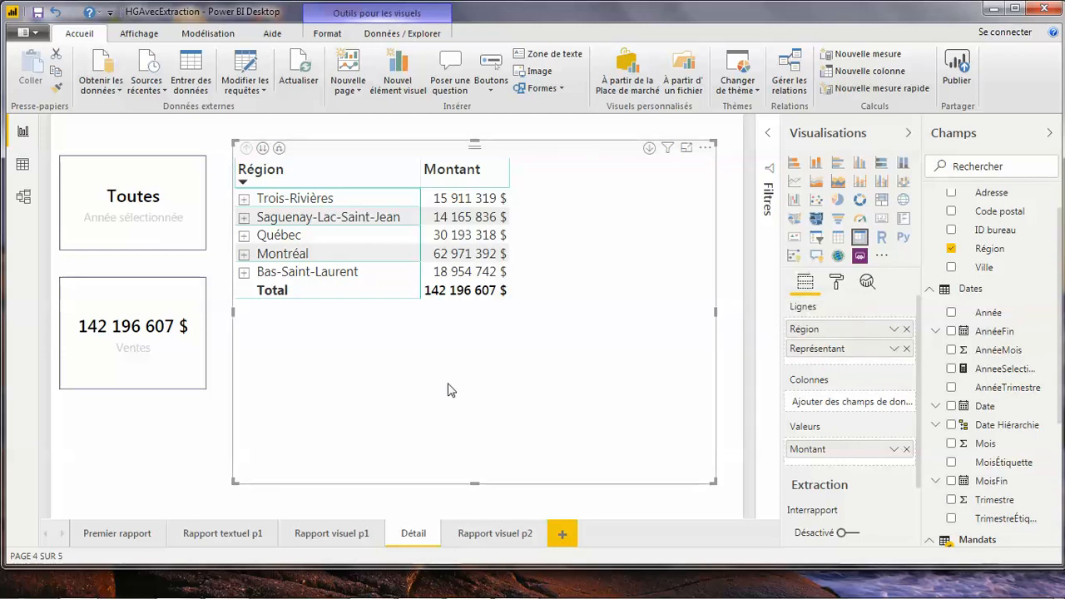
left_click(154, 433)
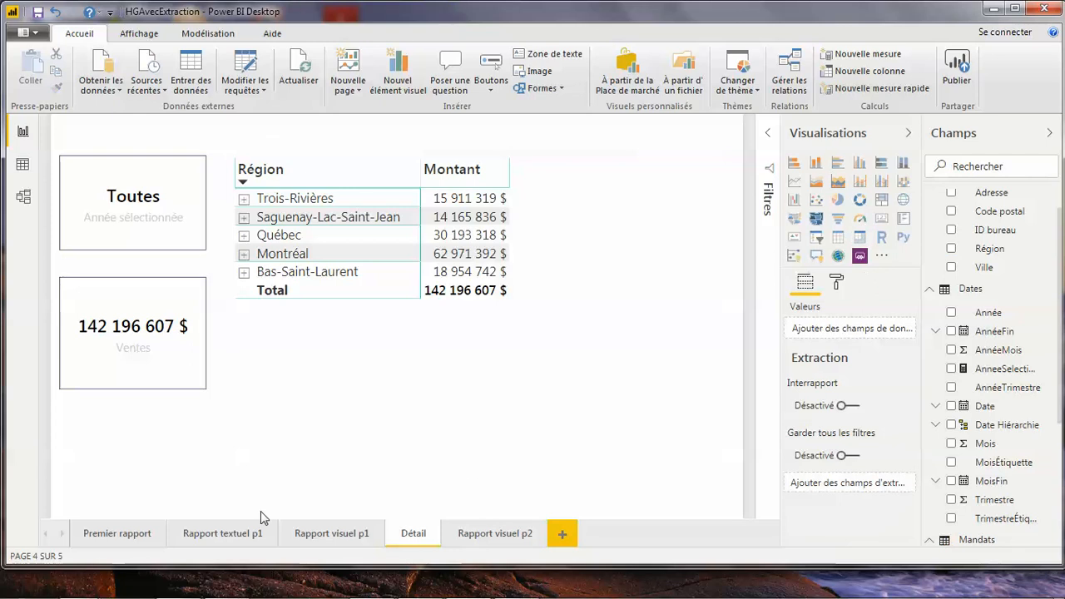
Step: Add the Année field from the Dates table as a drillthrough field on the Détail page
left_click(310, 533)
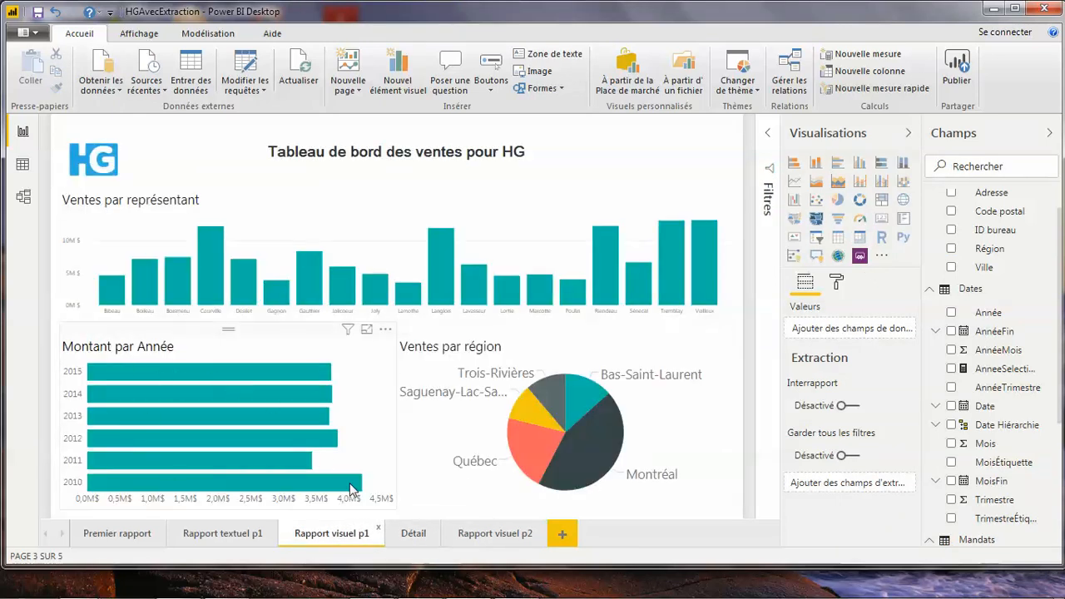
left_click(410, 533)
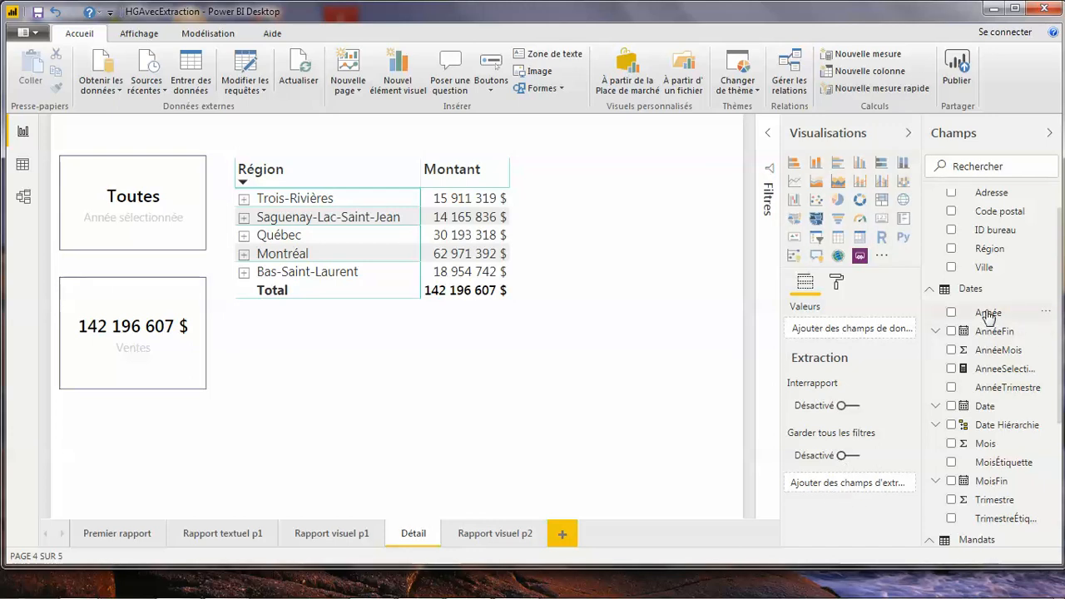
left_click_drag(988, 320, 865, 487)
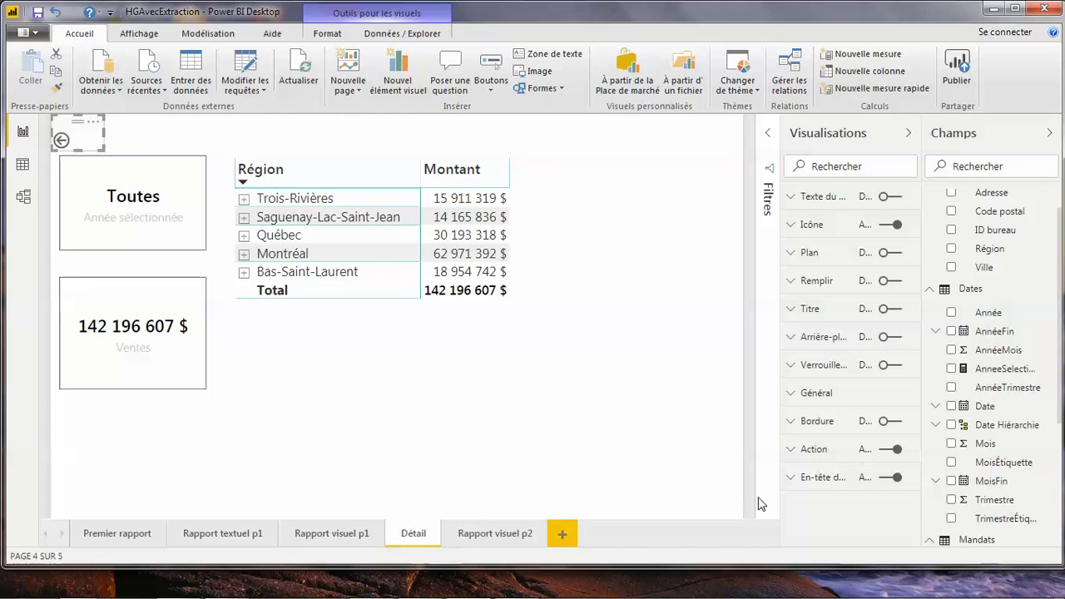
Step: Examine the back button's action type and the Année drillthrough filter of the Détail page, leaving the filter card collapsed
left_click(796, 450)
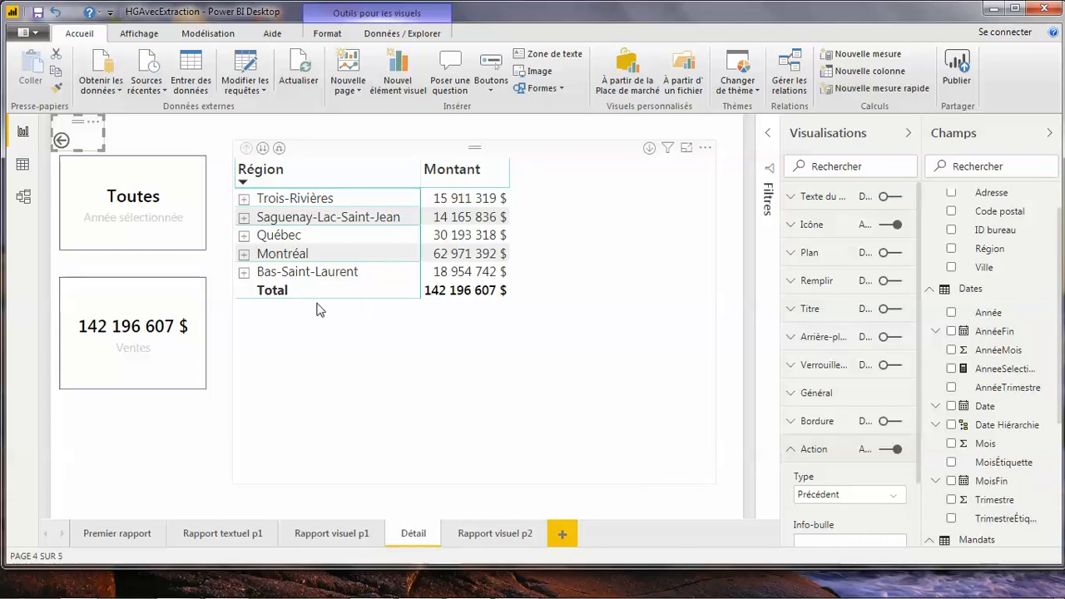
left_click(321, 356)
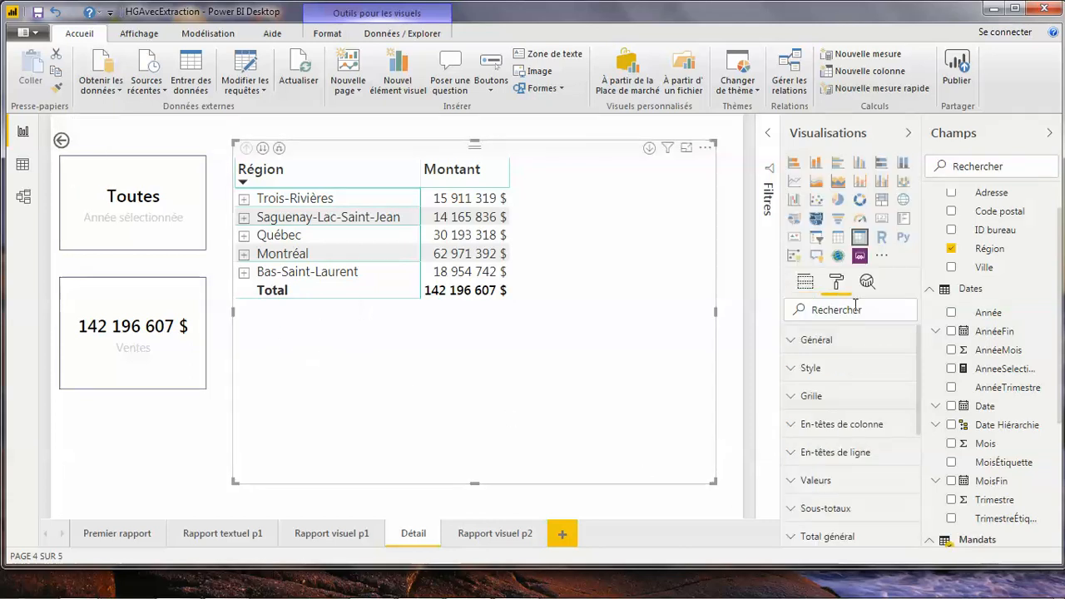
left_click(804, 282)
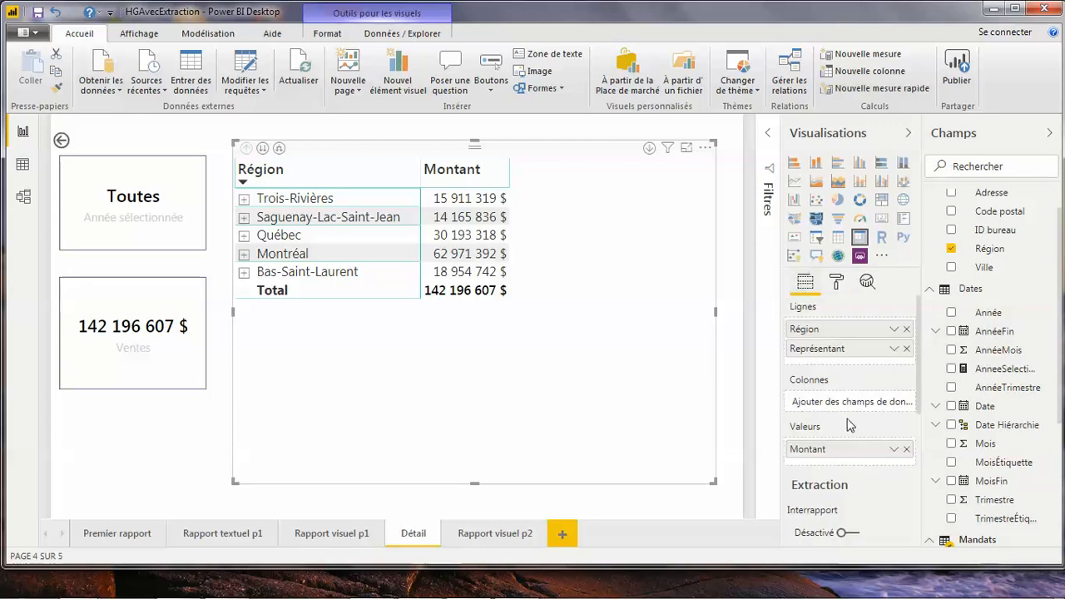
scroll(863, 478, "down", 5)
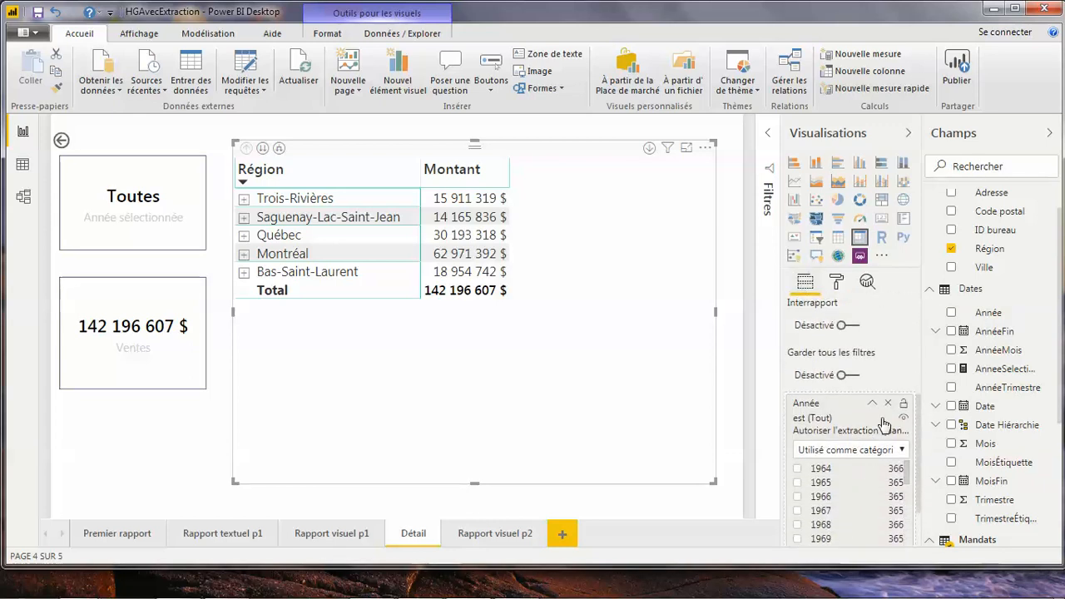
left_click(874, 406)
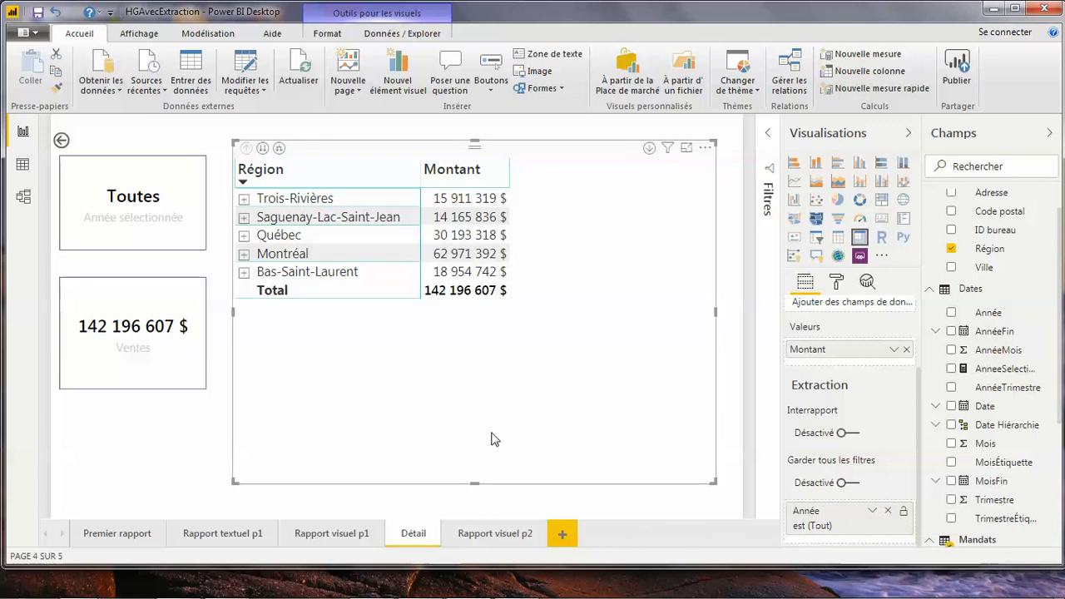
Step: Drill through from the 2015 bar of Montant par Année on Rapport visuel p1 to the Détail page
left_click(331, 534)
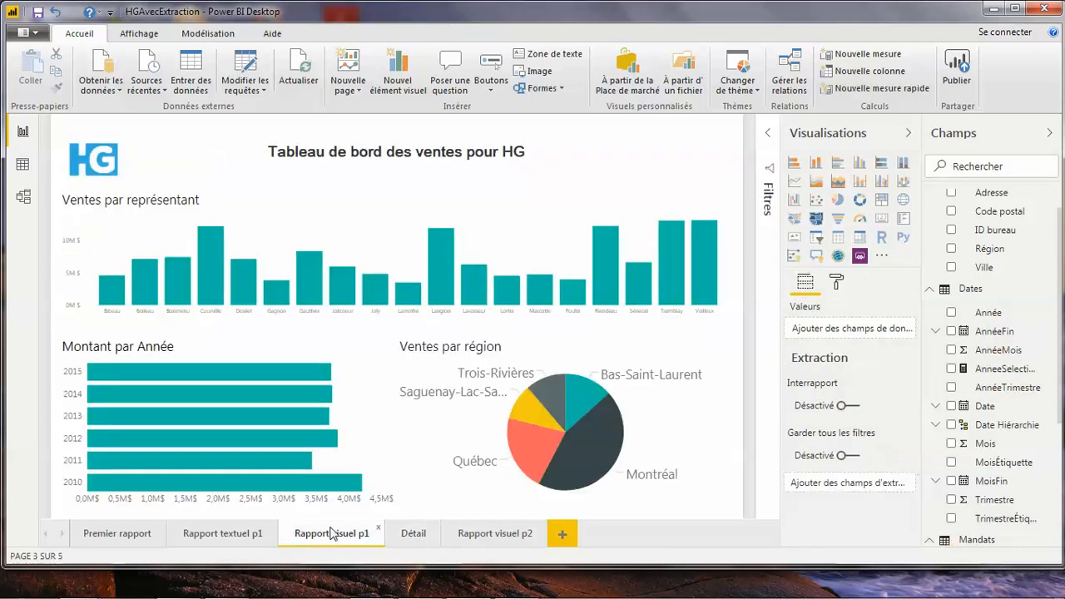
right_click(109, 372)
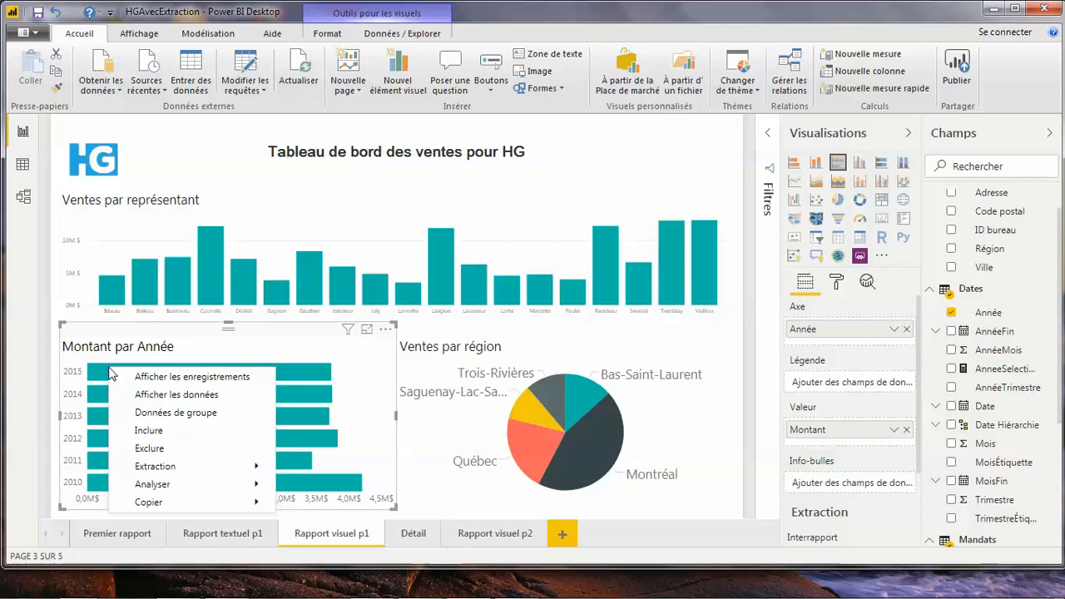
mouse_move(140, 468)
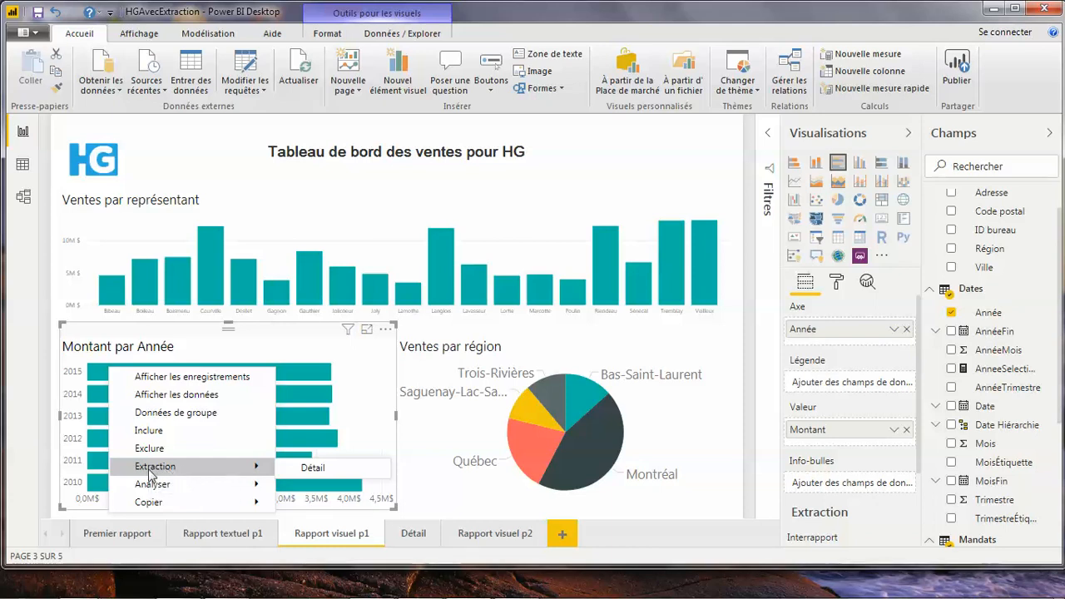
left_click(312, 467)
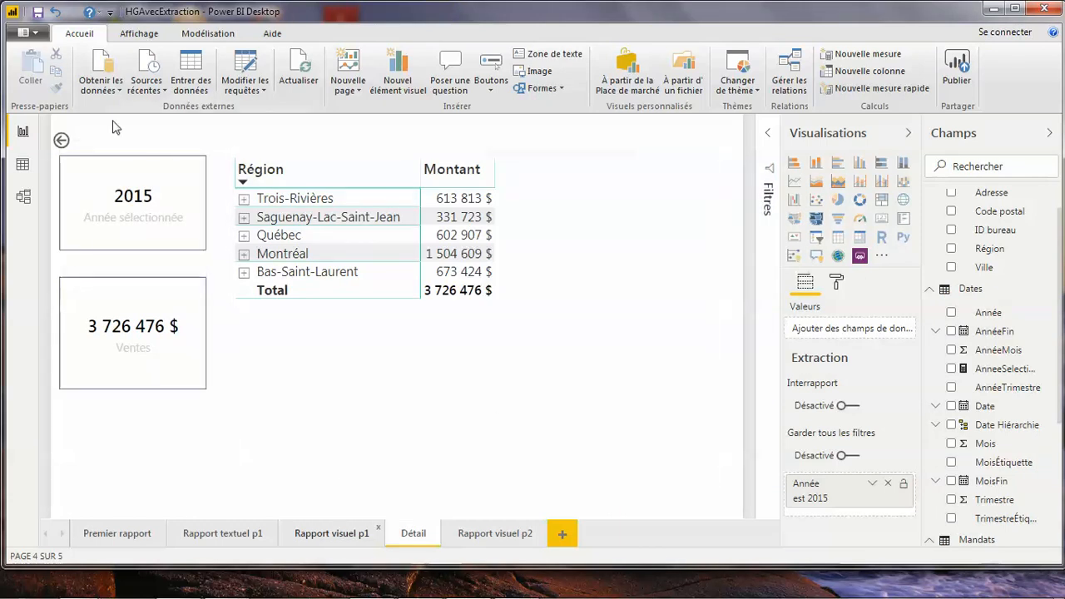
Step: Return to Rapport visuel p1 with the report's back arrow and drill through from the 2011 bar to the Détail page
left_click(63, 141, "ctrl")
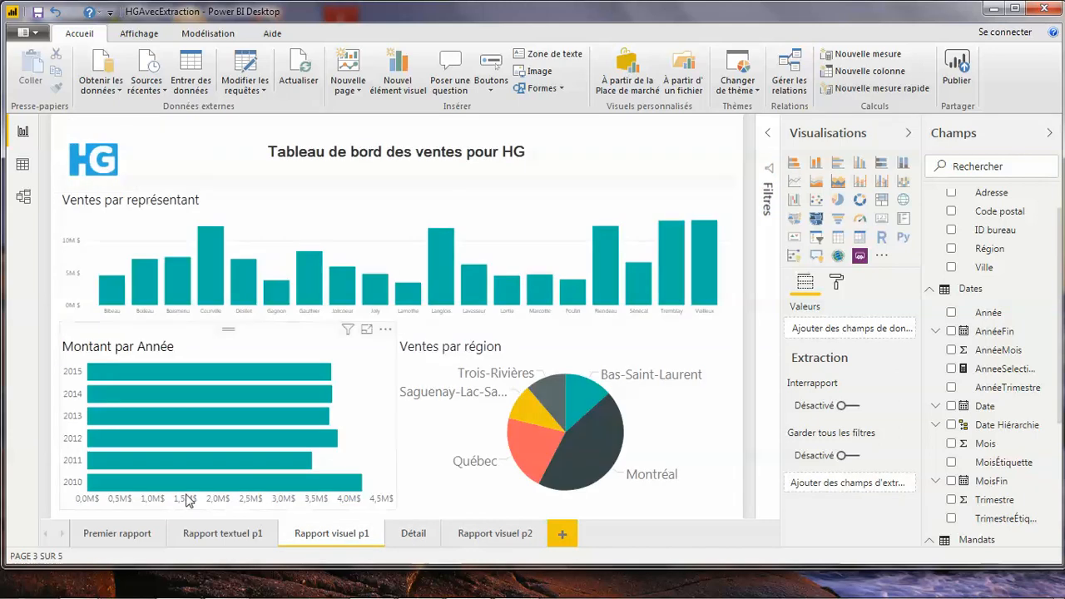
right_click(157, 460)
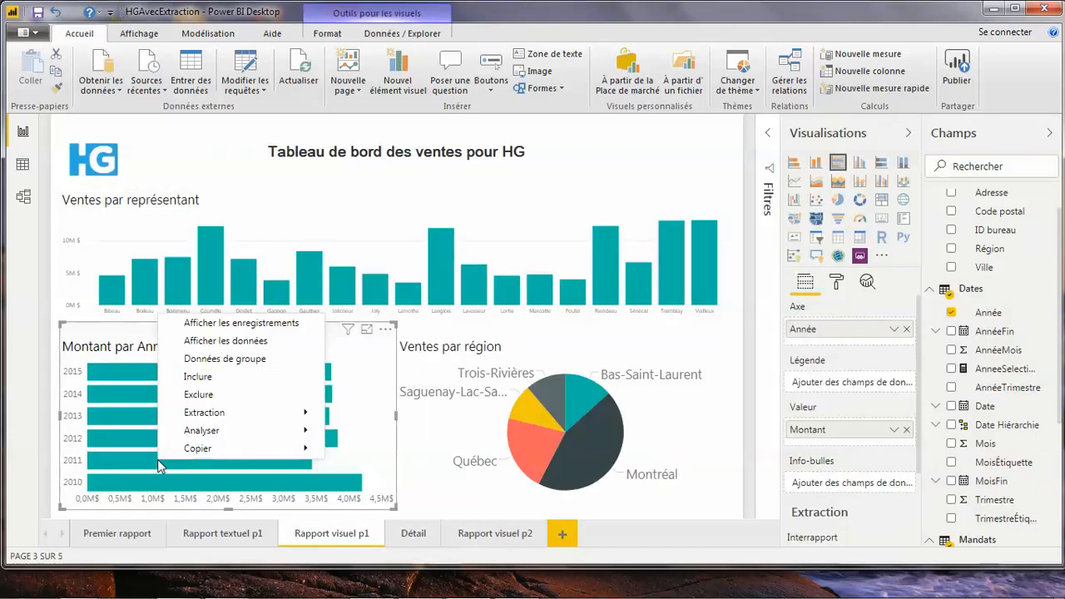
mouse_move(275, 416)
left_click(358, 414)
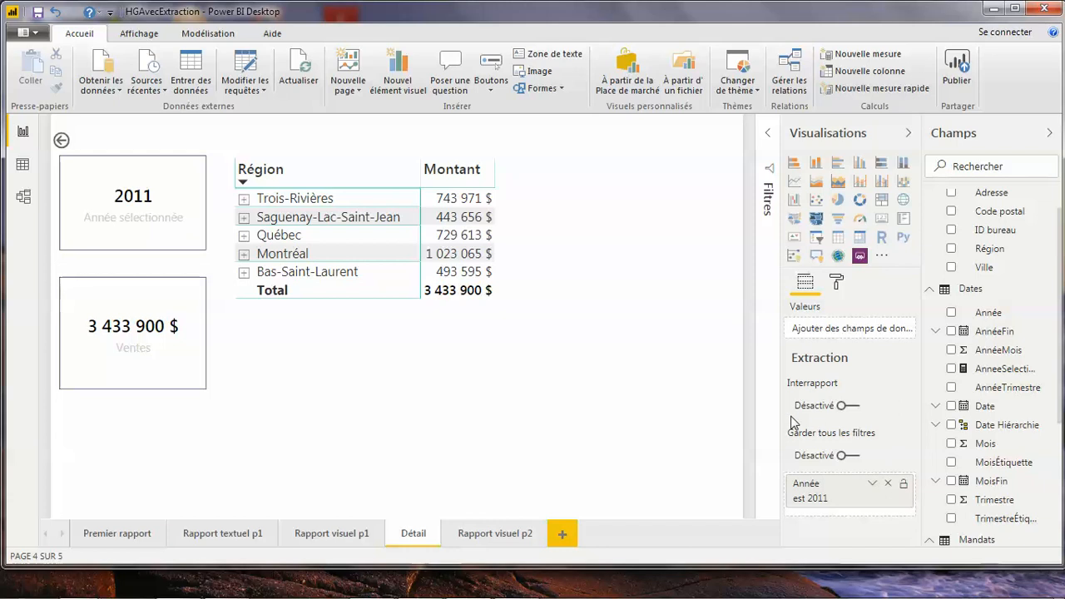
mouse_move(791, 422)
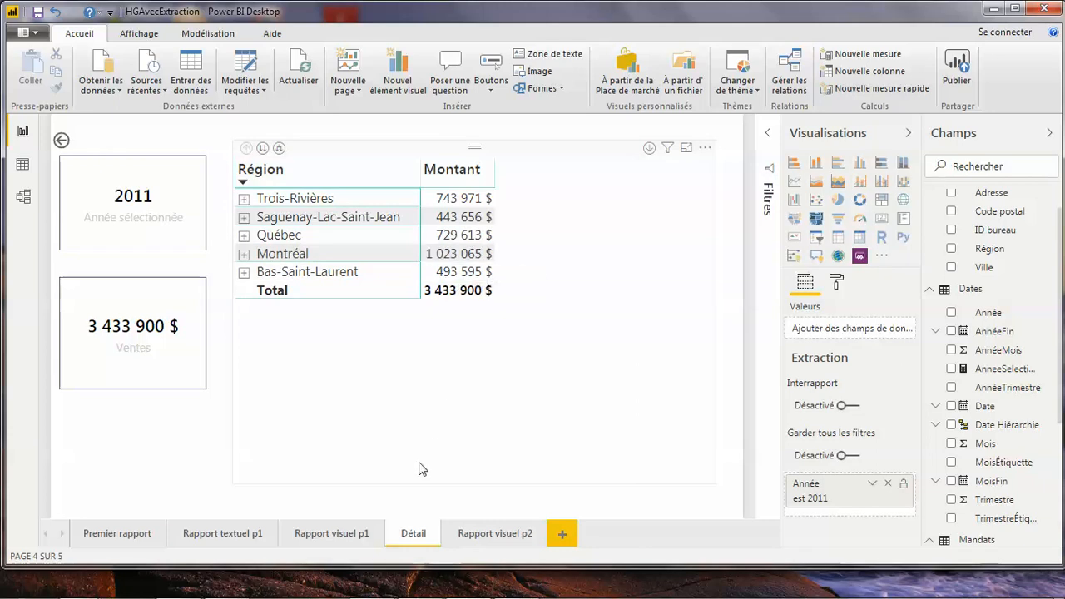
Step: On Rapport visuel p1, select Montréal in the Ventes par région pie and drill through from the 2011 bar to Détail
left_click(330, 537)
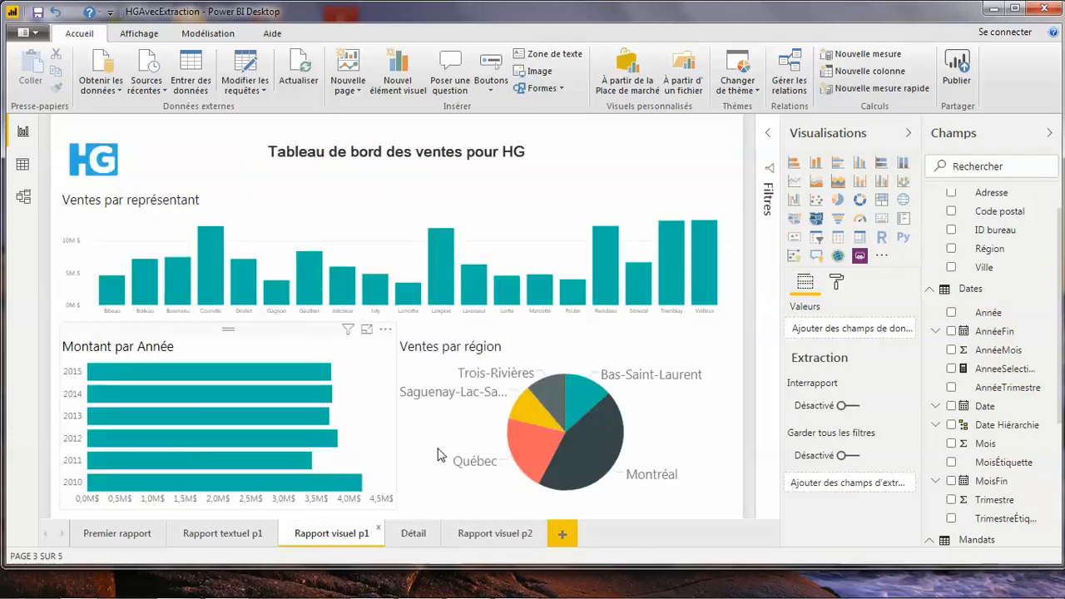
left_click(583, 440)
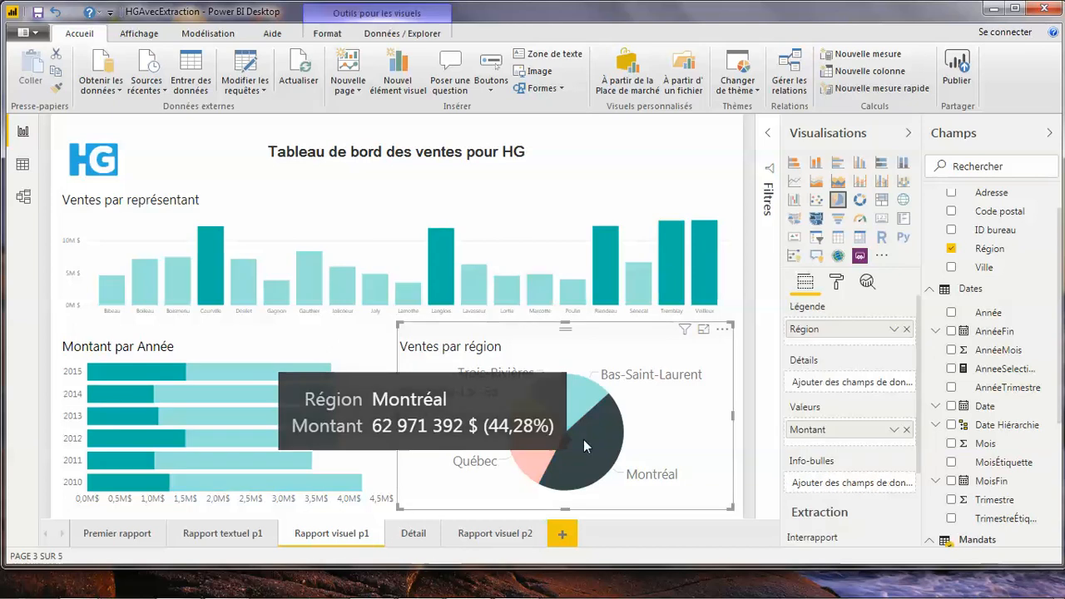
right_click(112, 464)
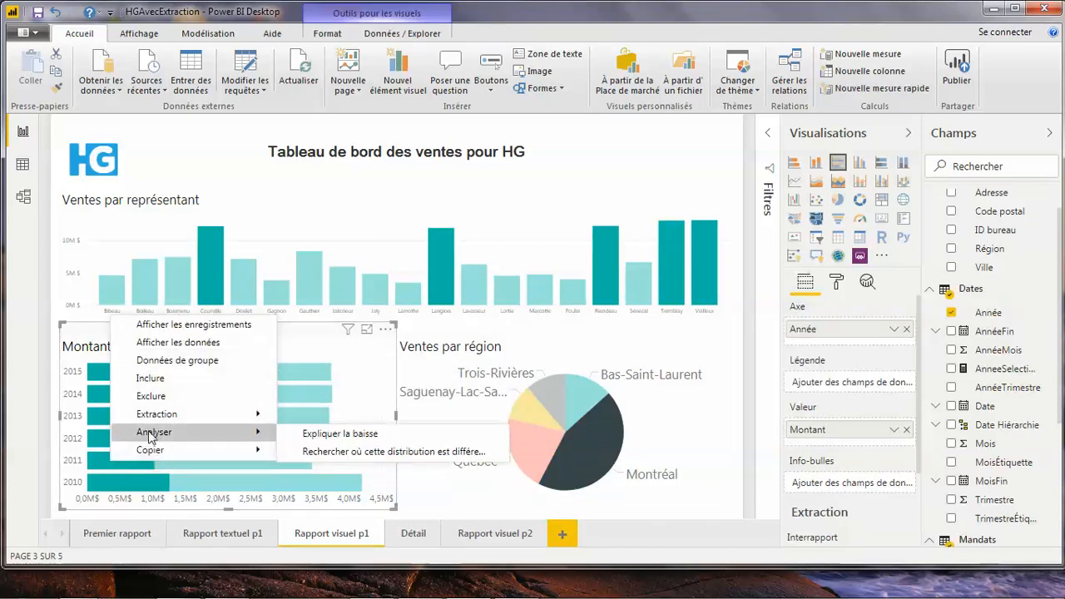
mouse_move(238, 413)
left_click(331, 416)
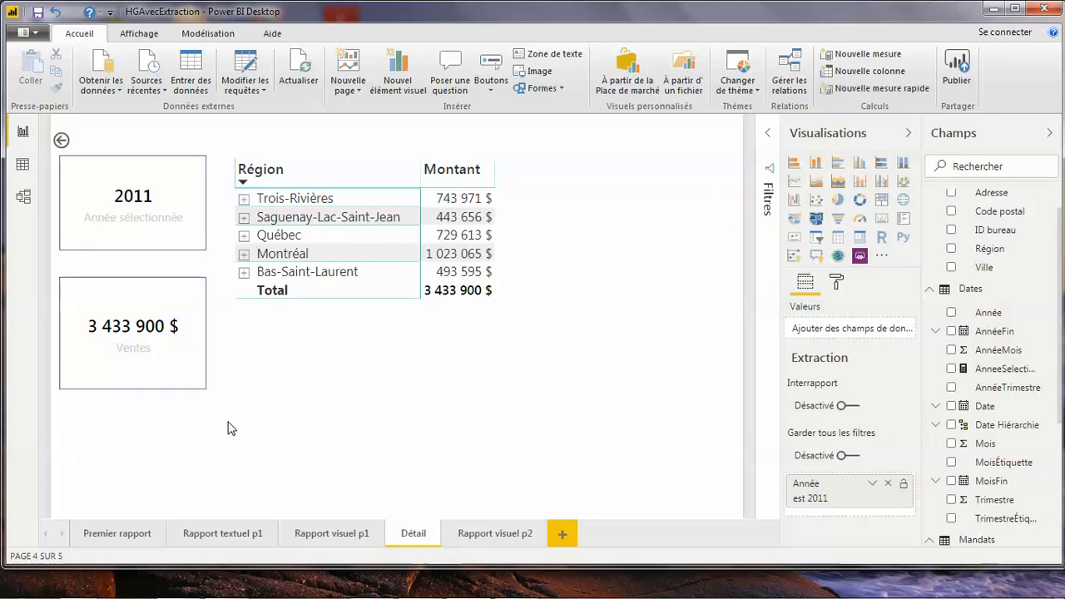
Step: Enable Garder tous les filtres for the Détail page and repeat the 2011 drillthrough with Montréal selected in the pie
left_click(848, 456)
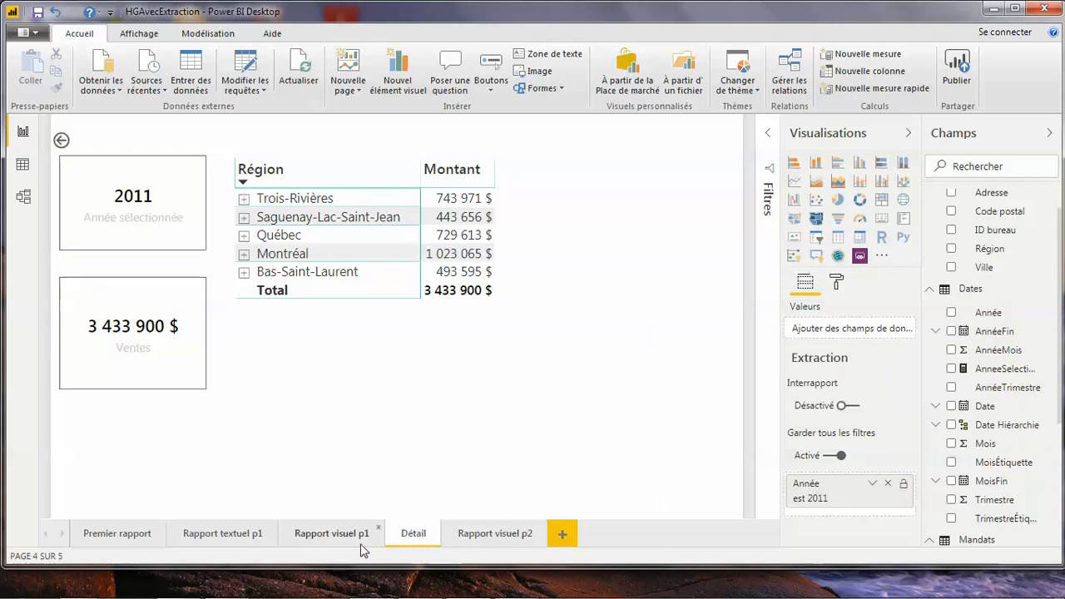
left_click(327, 534)
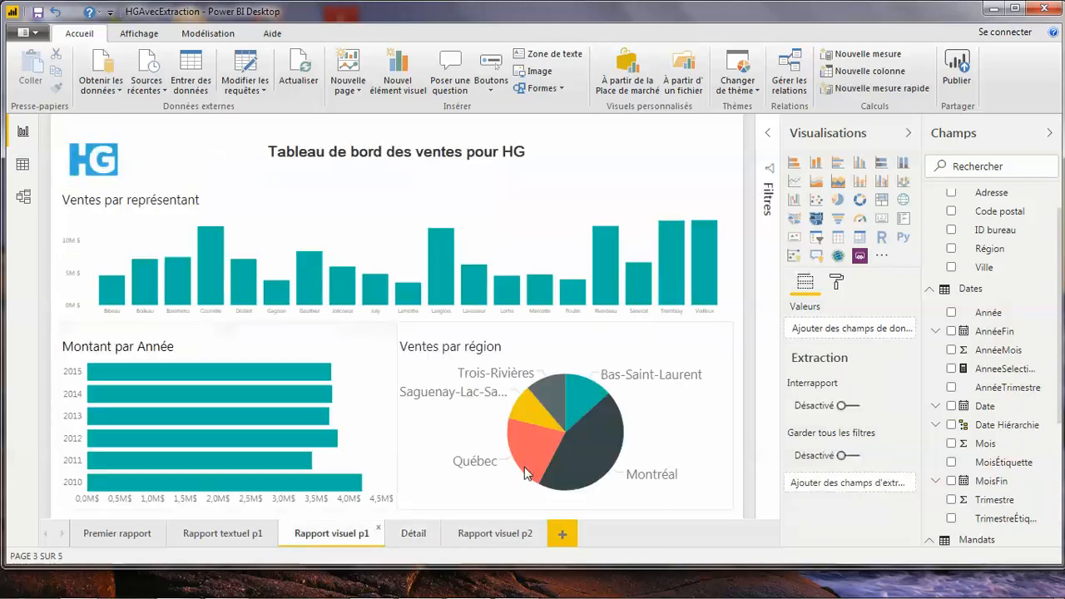
left_click(586, 459)
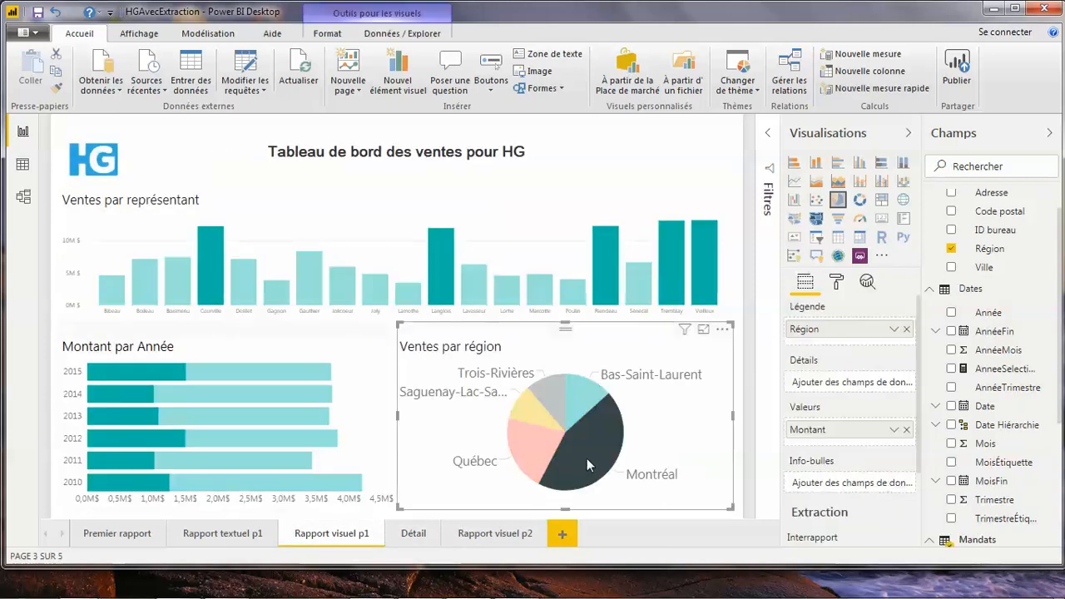
right_click(117, 459)
mouse_move(171, 426)
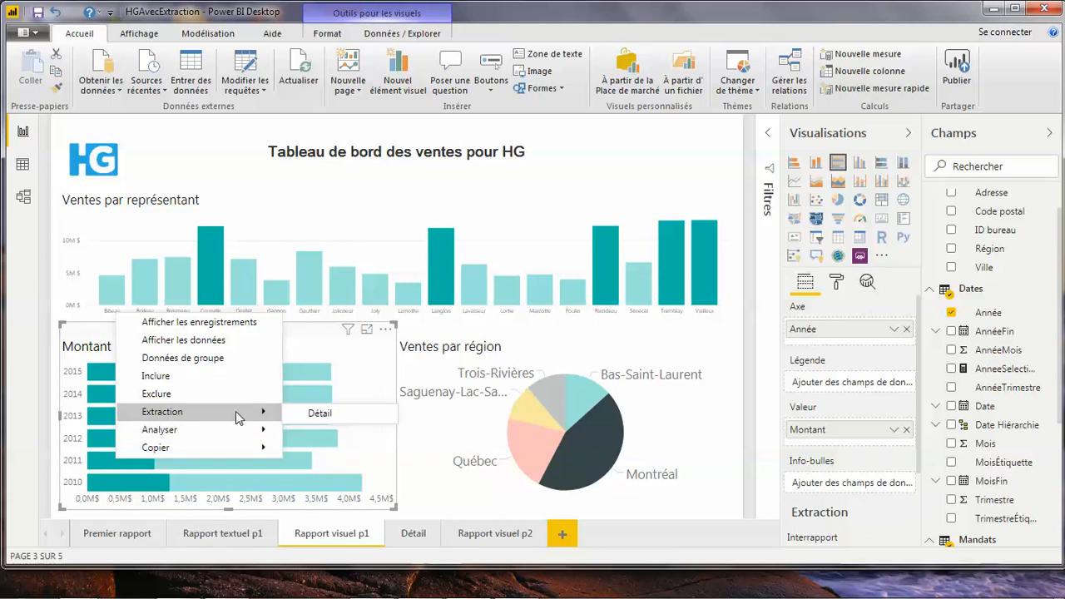
left_click(313, 414)
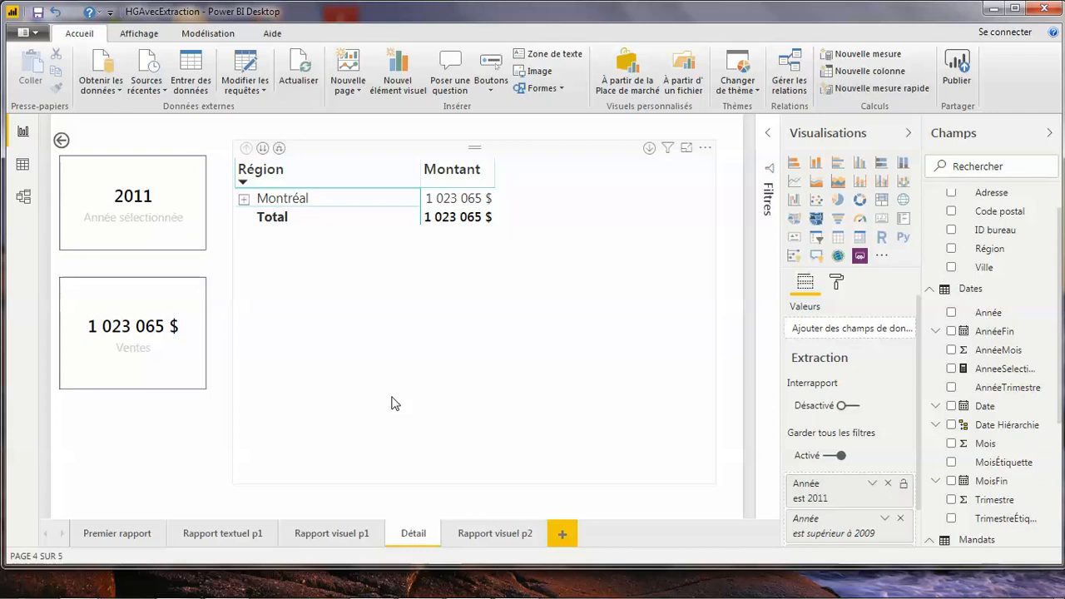
Step: Examine the AnneeSelectionnee measure's formula, especially its SELECTEDVALUE(Dates[Année]) part, and the Année sélectionnée card that uses it
left_click(1004, 372)
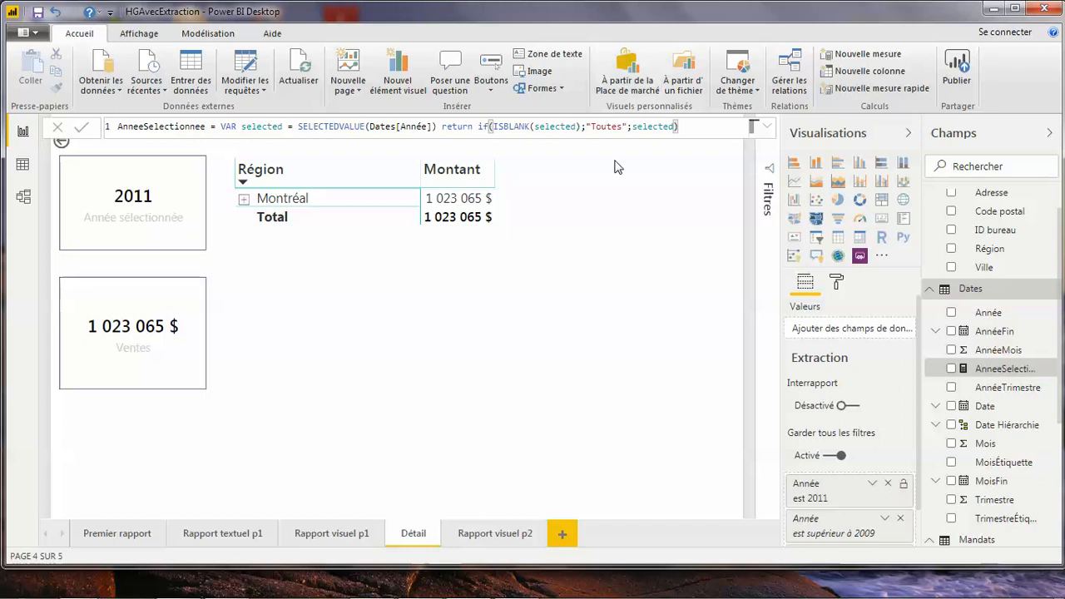
left_click(613, 126)
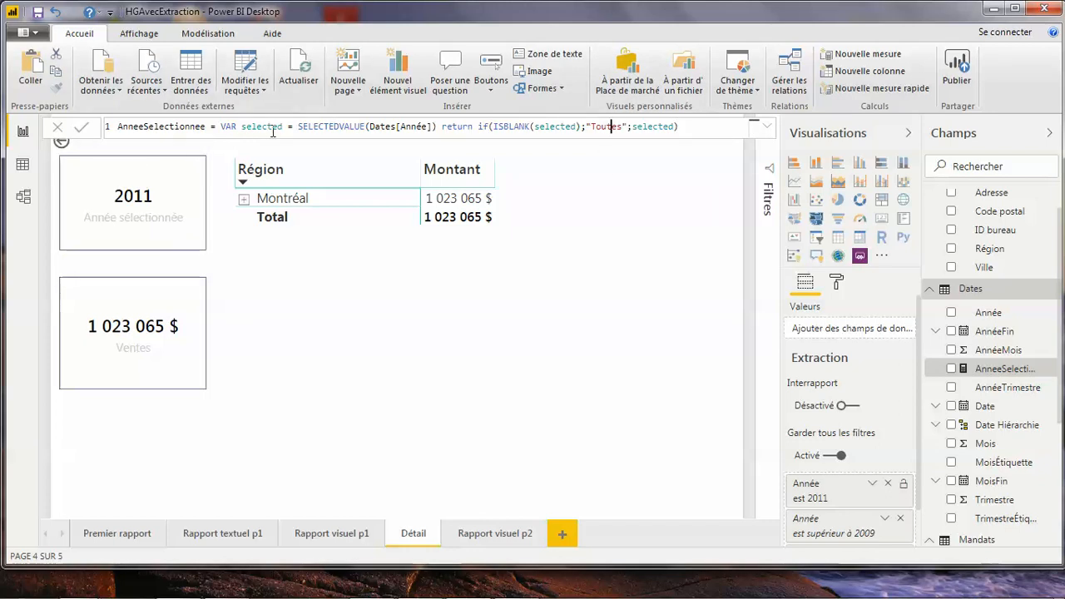
left_click_drag(298, 127, 360, 131)
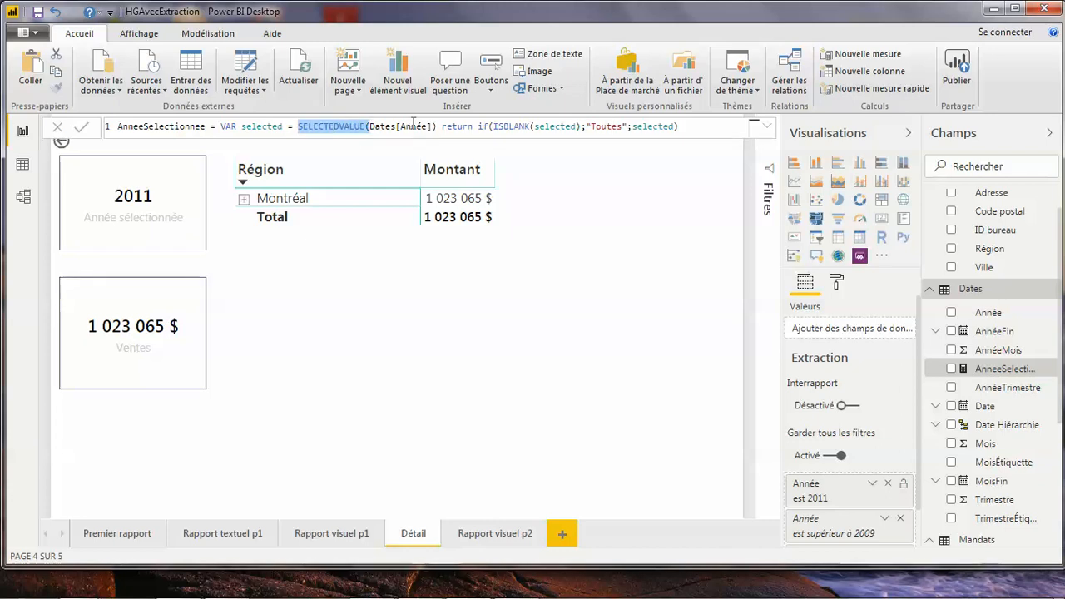
left_click(354, 128)
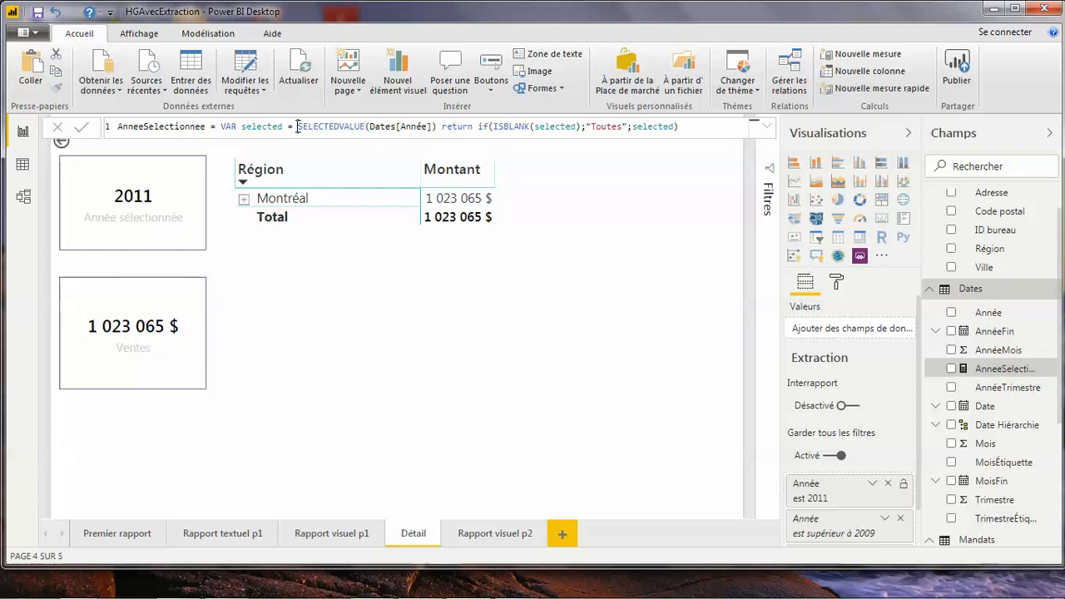
left_click_drag(297, 126, 436, 126)
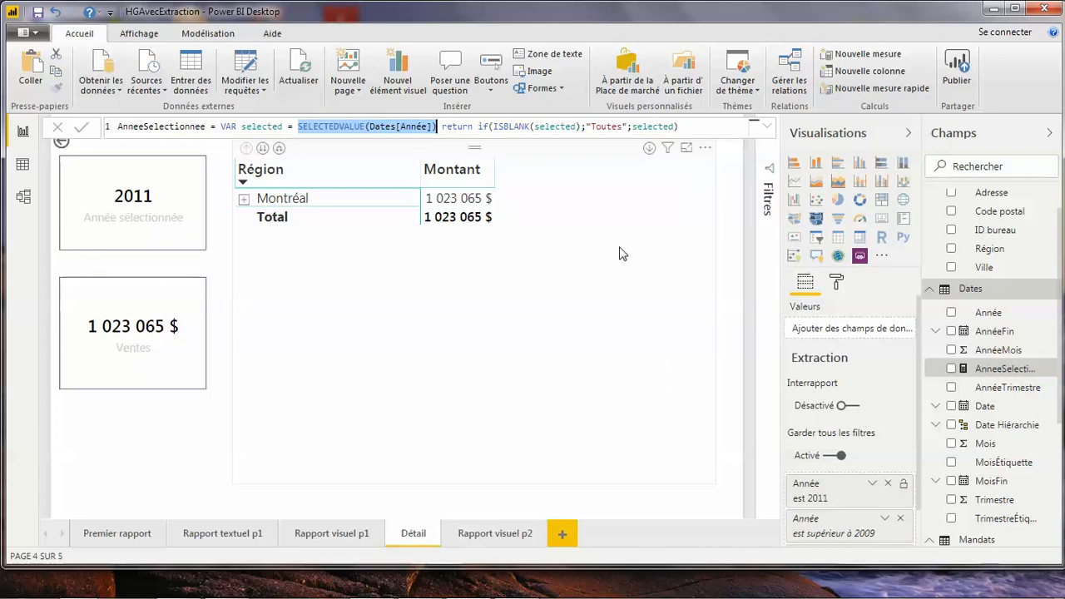
left_click(159, 209)
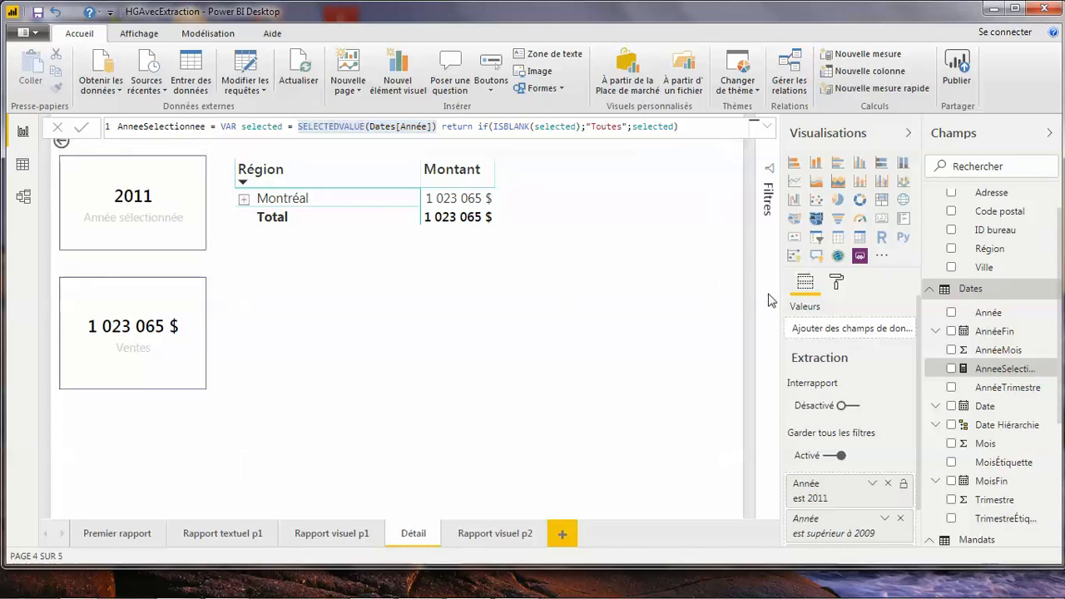
left_click(157, 205)
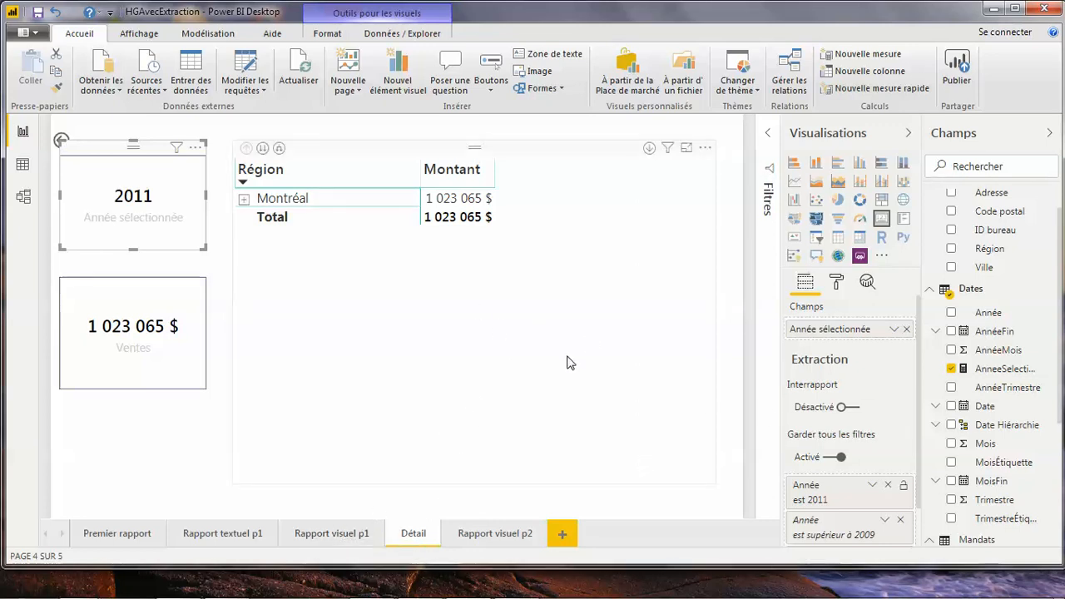
Step: On Rapport visuel p1, show the drillthrough targets offered for the 2015 bar of the Montant par Année chart
left_click(227, 537)
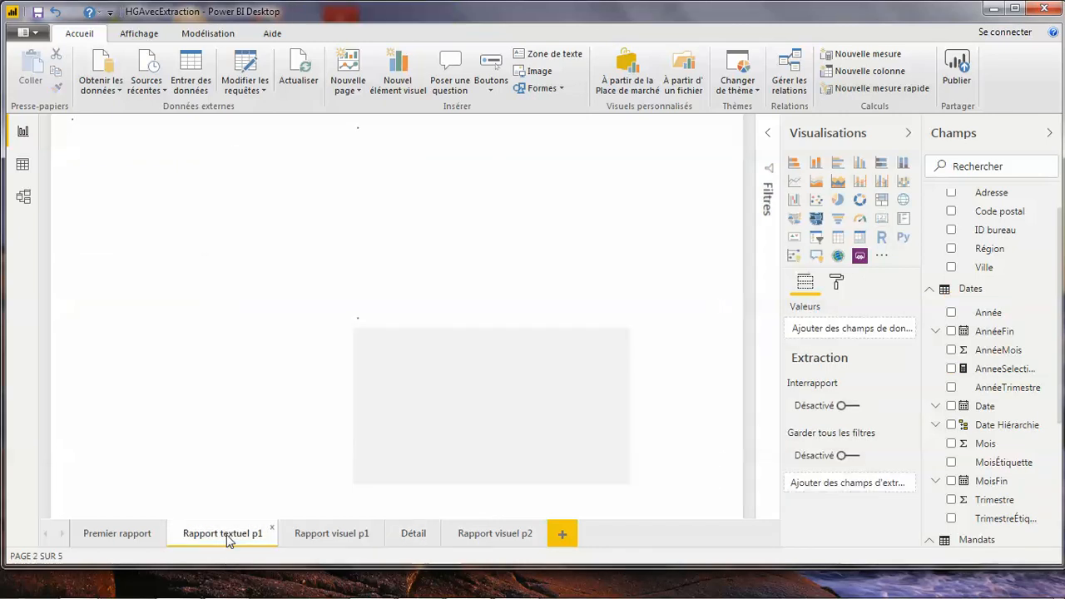
left_click(311, 537)
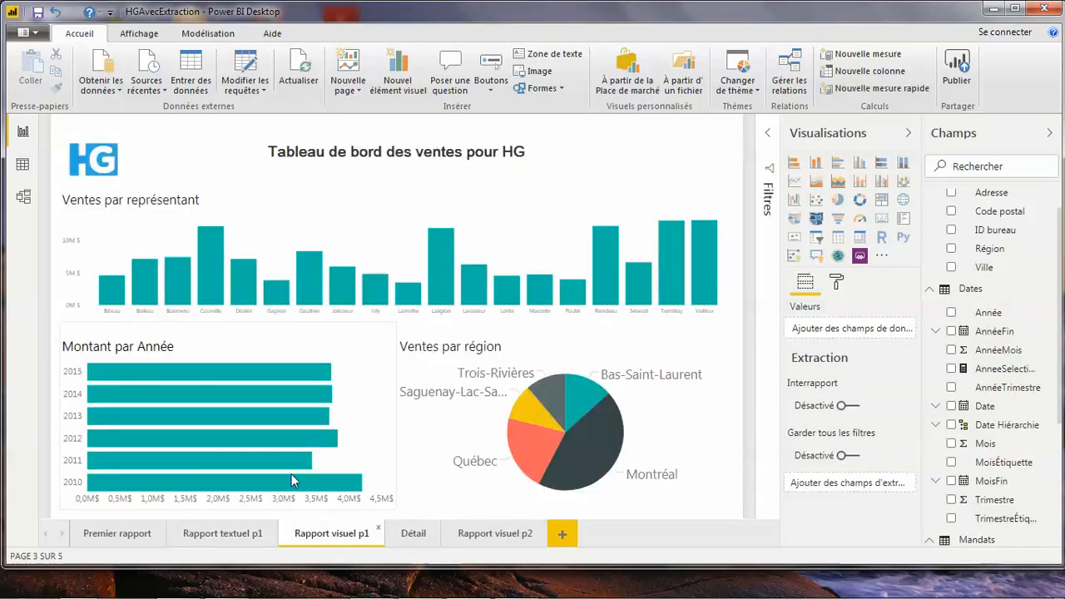
right_click(186, 373)
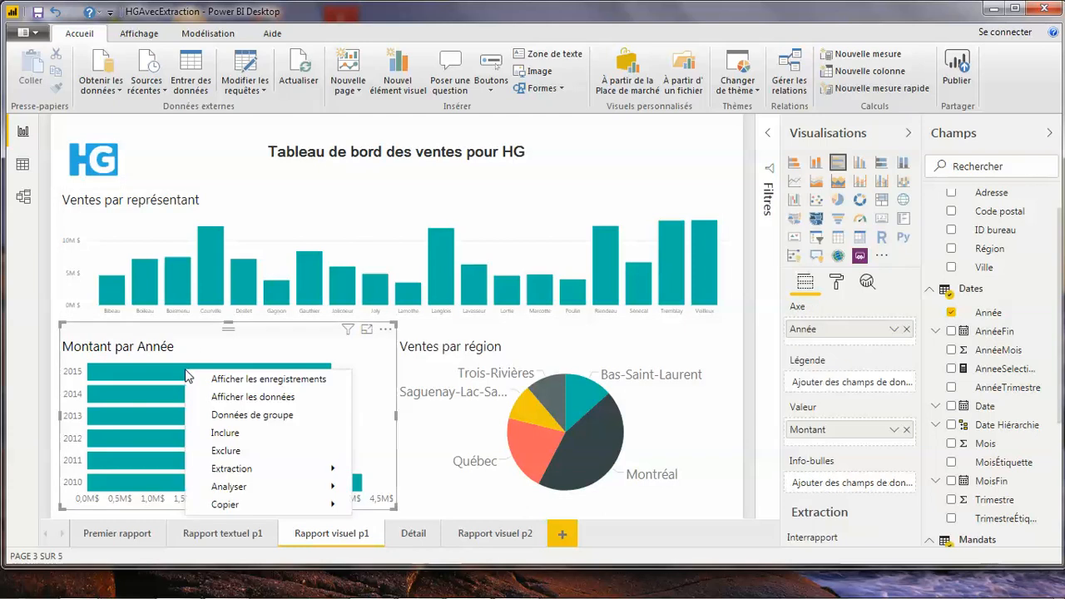
mouse_move(225, 469)
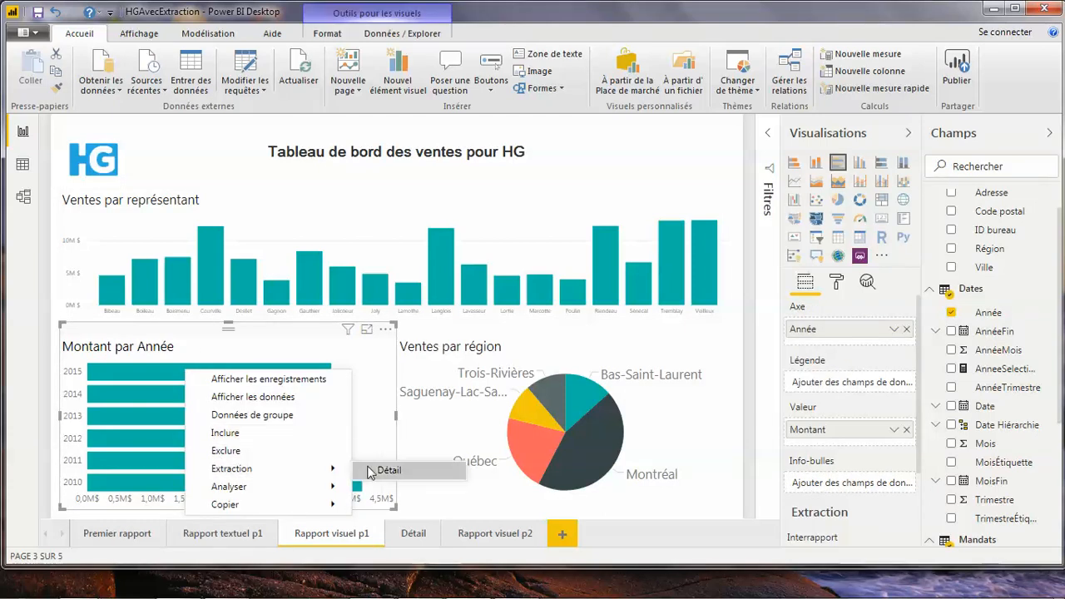
Step: Check whether a bar in the Ventes par représentant chart offers drillthrough, and return to the Détail page
right_click(435, 269)
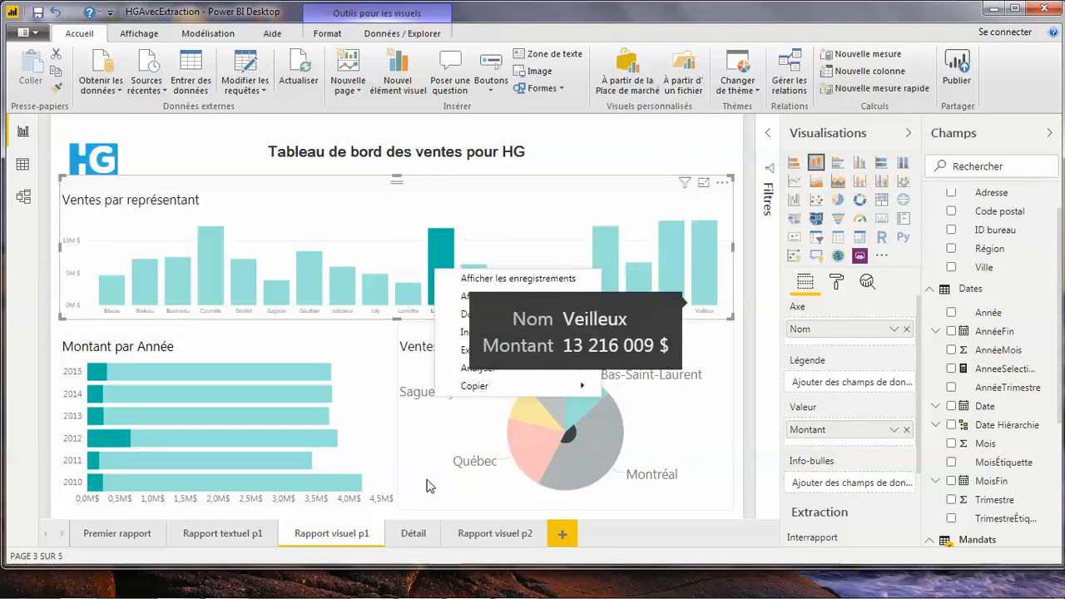
left_click(420, 535)
left_click(414, 533)
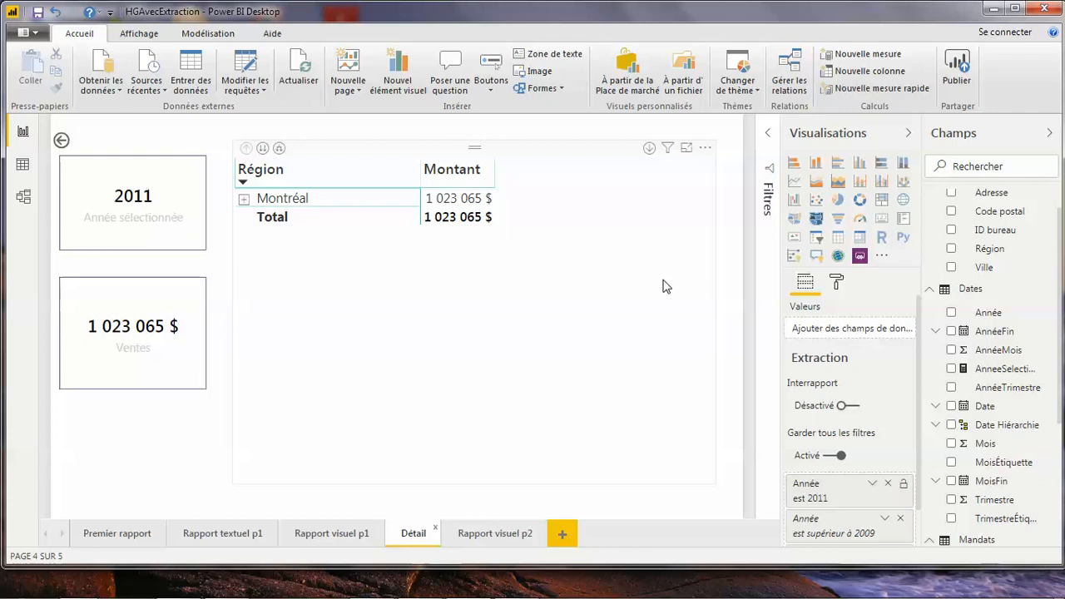
mouse_move(550, 590)
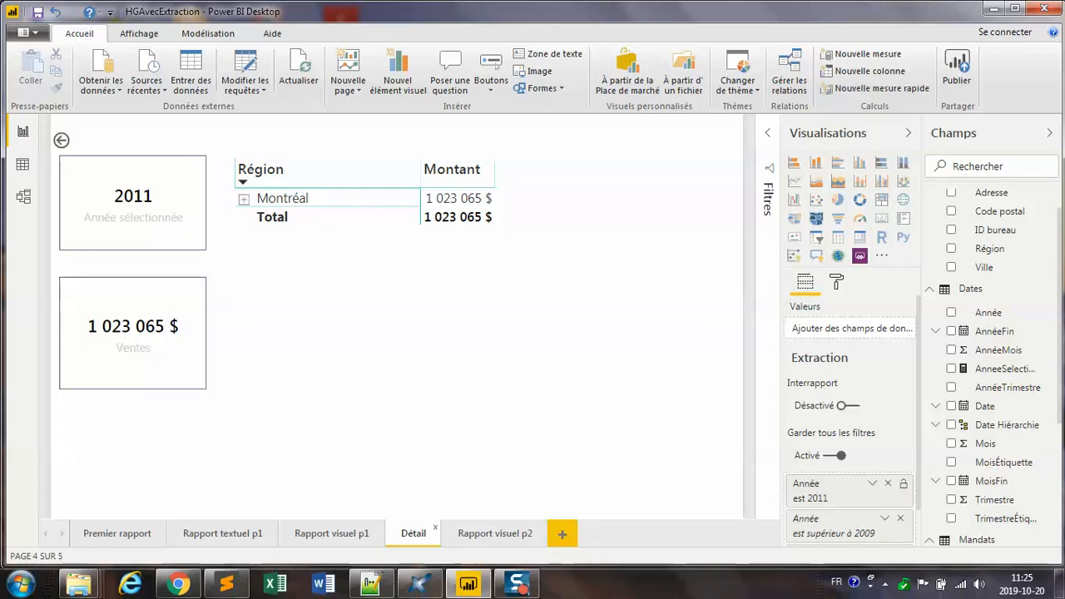